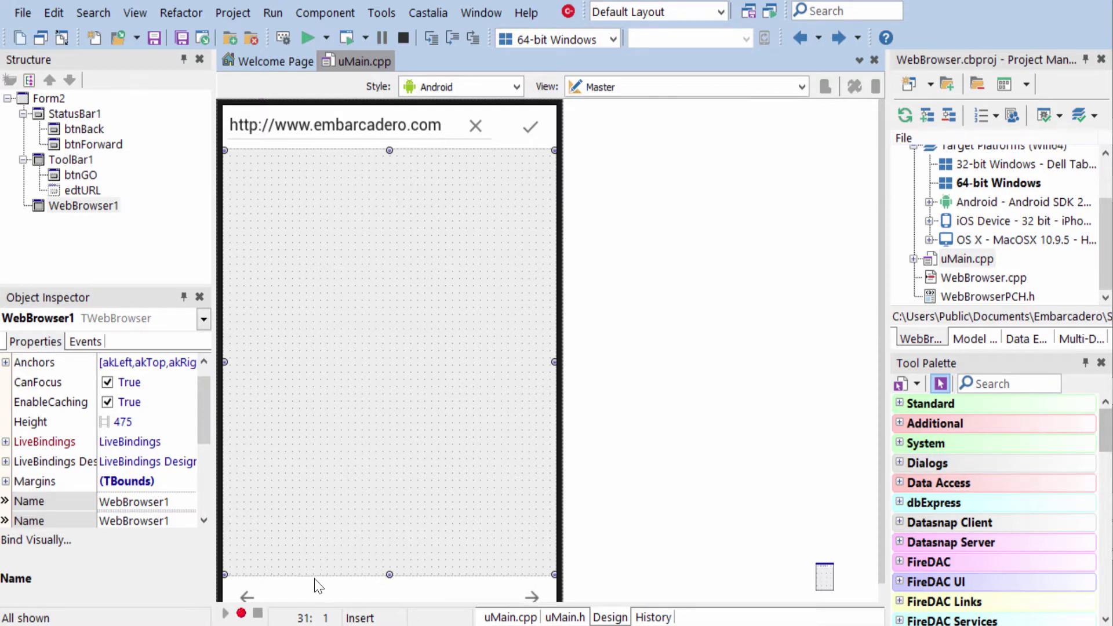
Show the uMain.cpp source with the back, forward, GO and URL key handlers
left_click(510, 618)
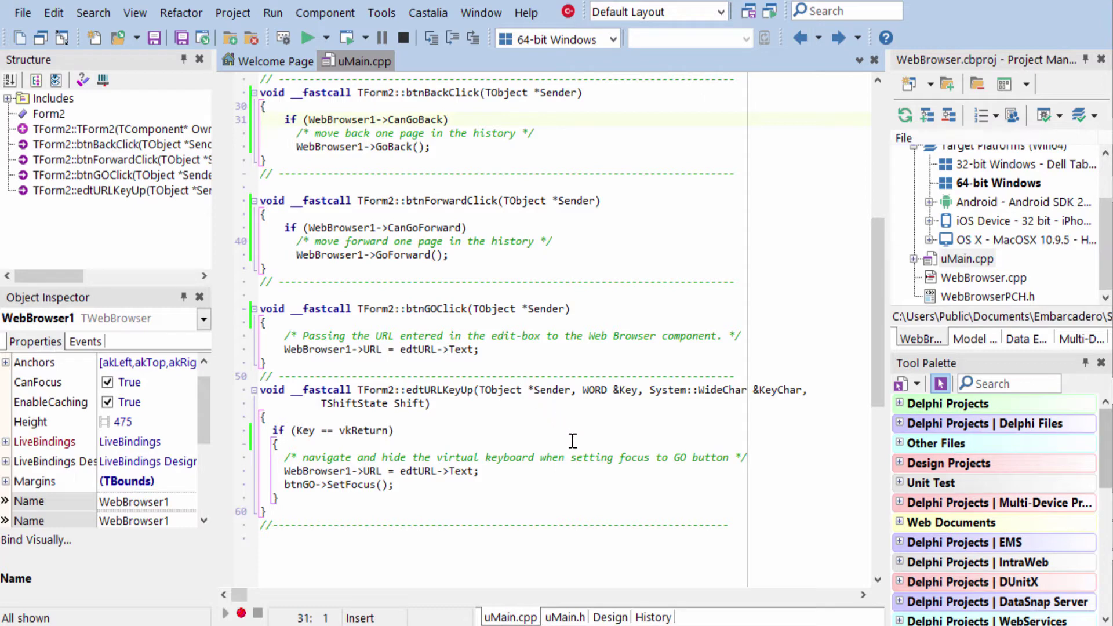
Run the 64-bit Windows build, browse embarcadero.com, then close the app
left_click(307, 40)
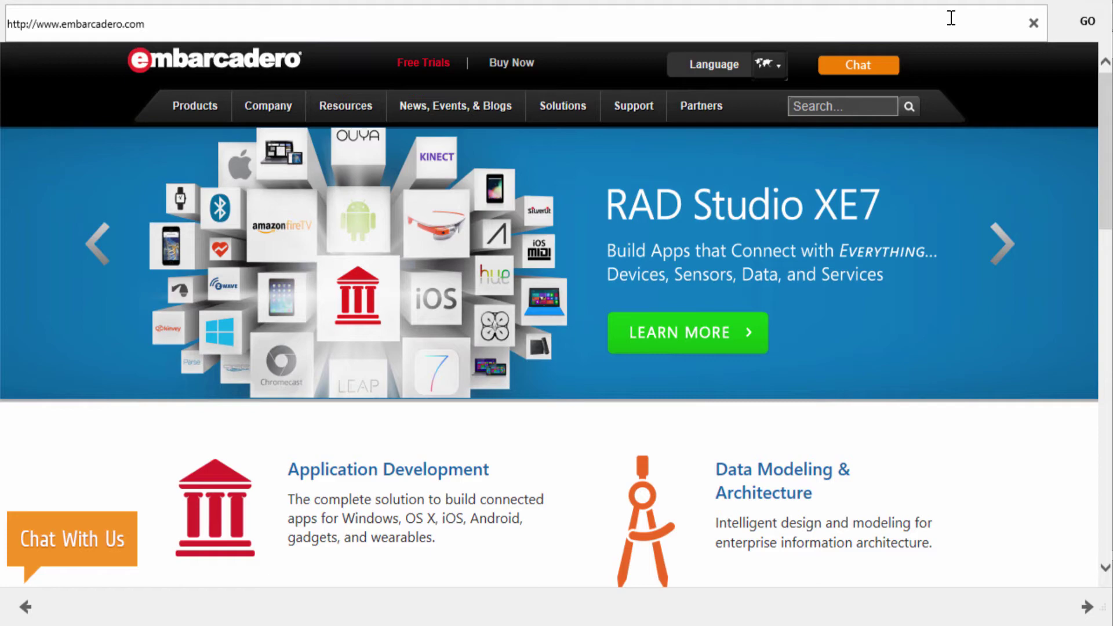
left_click(949, 16)
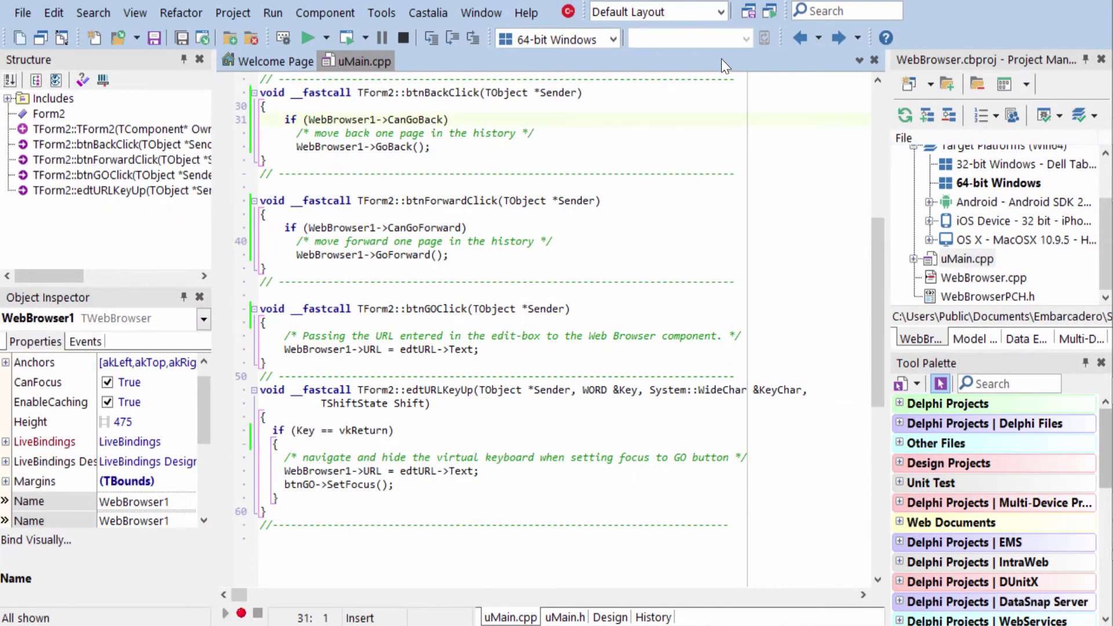
Switch the target platform to 32-bit Windows and run the app
left_click(613, 44)
left_click(560, 57)
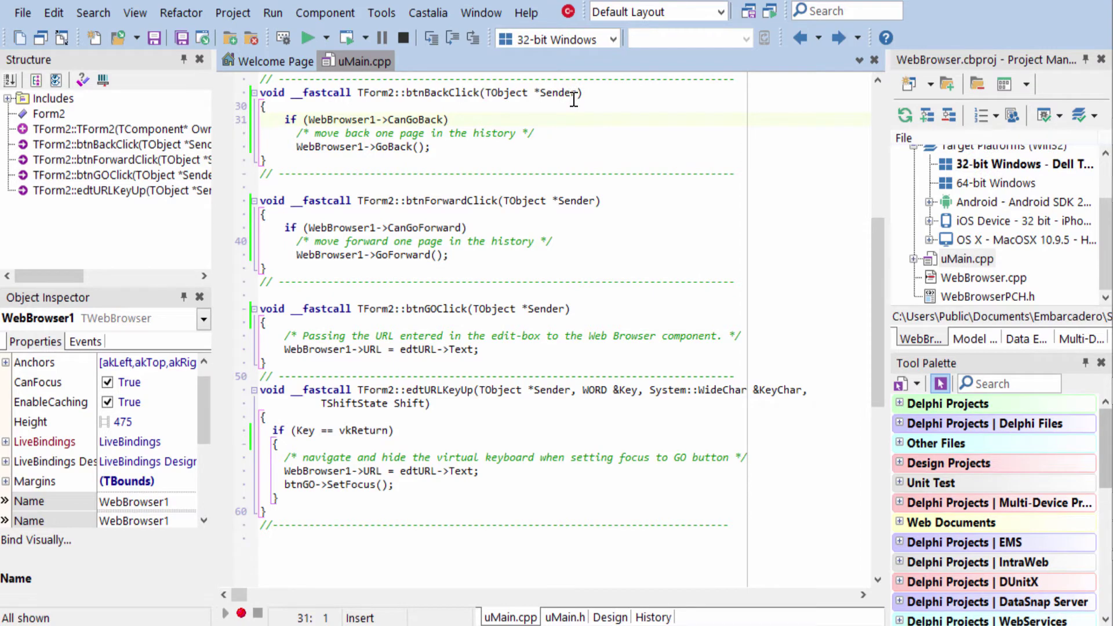
left_click(304, 37)
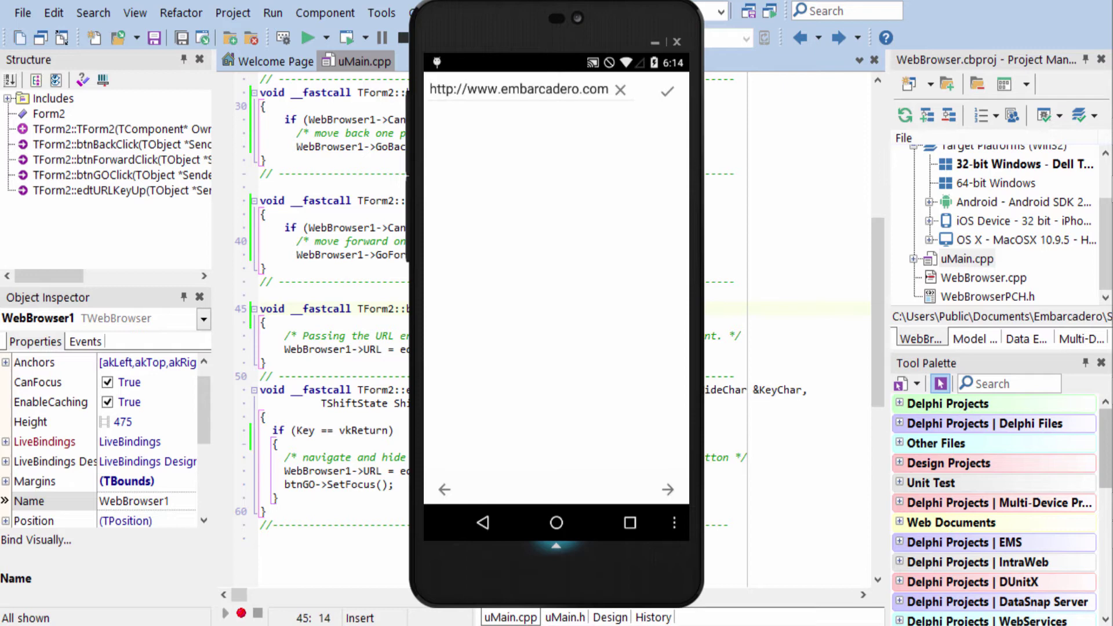
On Android, load embarcadero.com and submit a site search for 'rad'
left_click(668, 92)
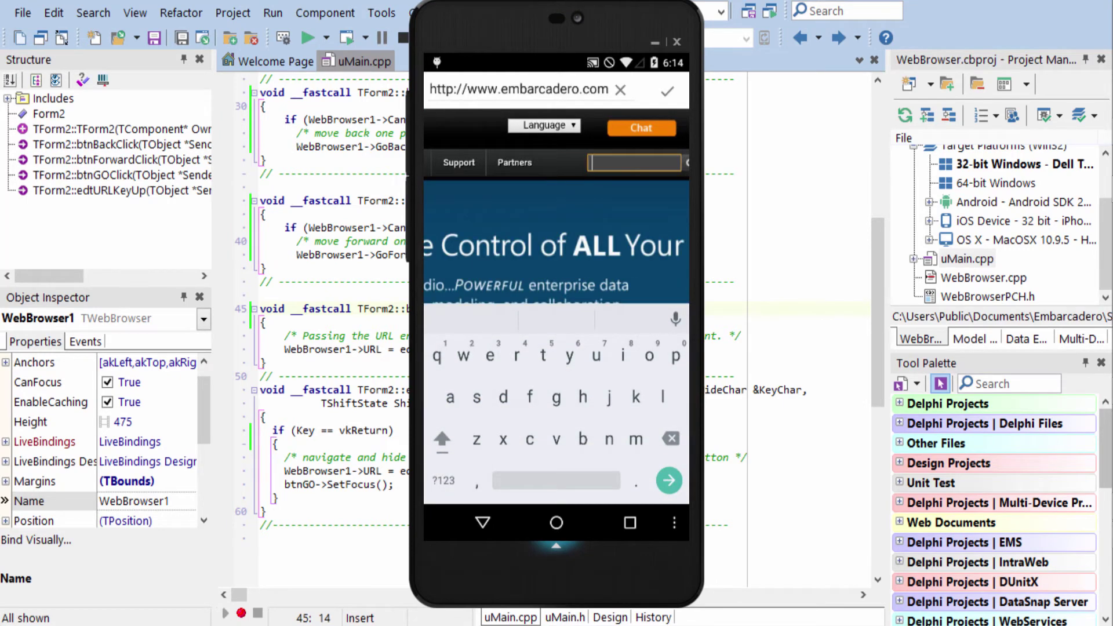
type("rad")
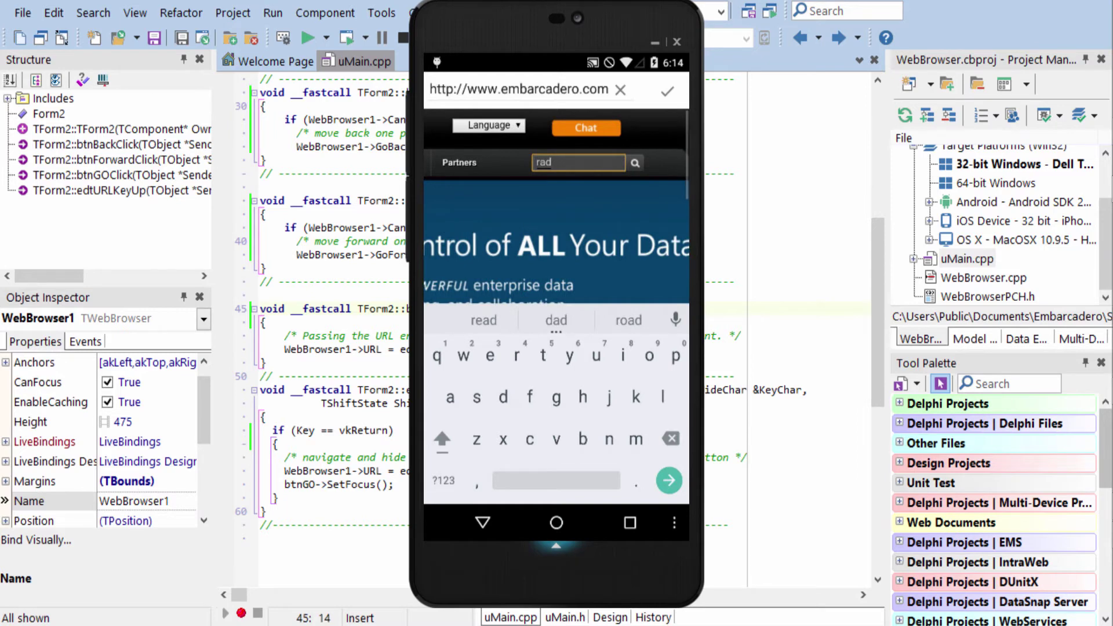
key("Return")
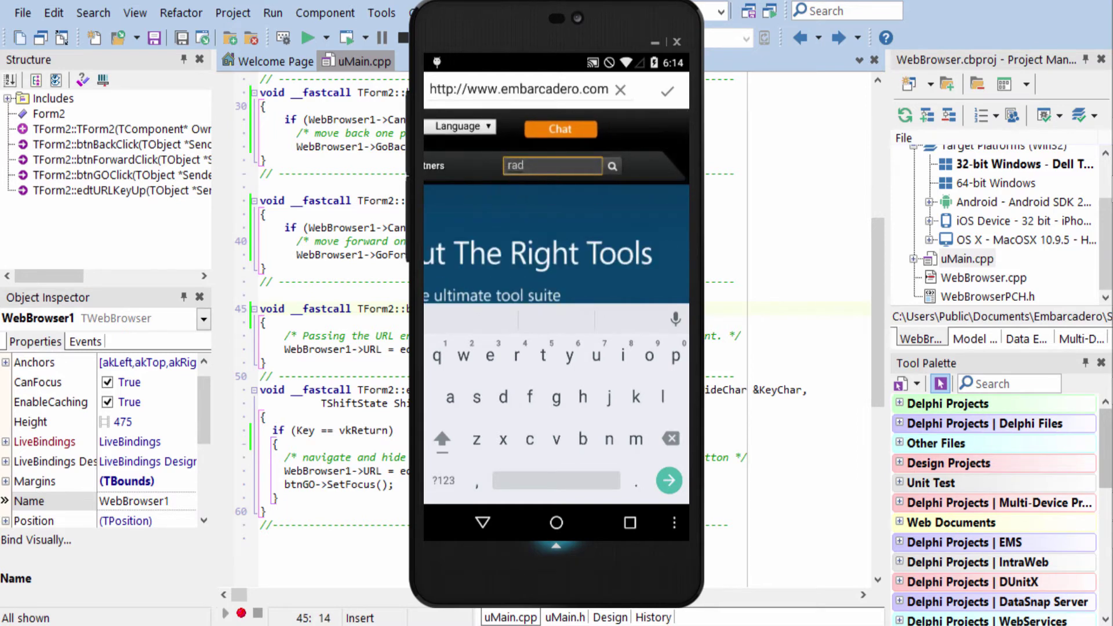